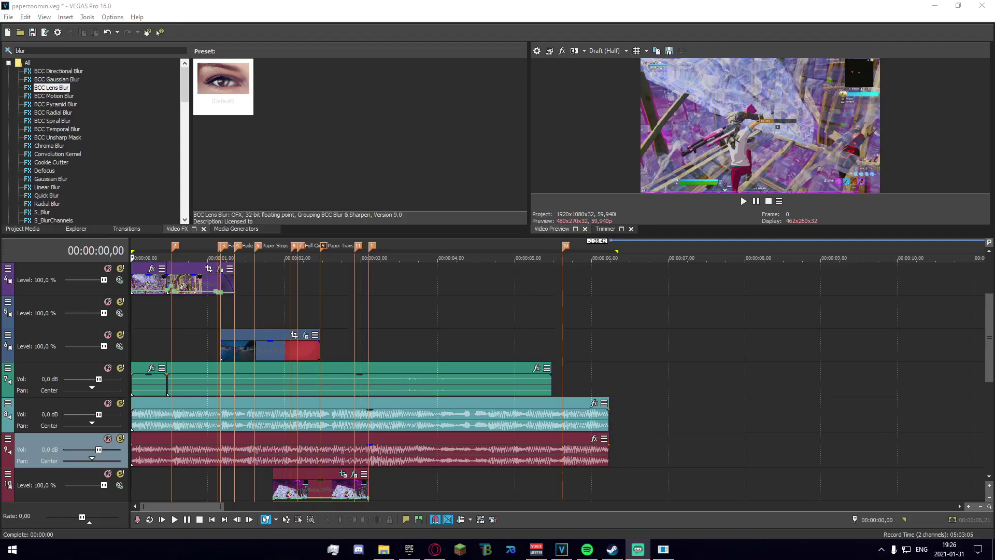
Step: Examine the first second of the opening gameplay clip on track 4 frame by frame
left_click(358, 335)
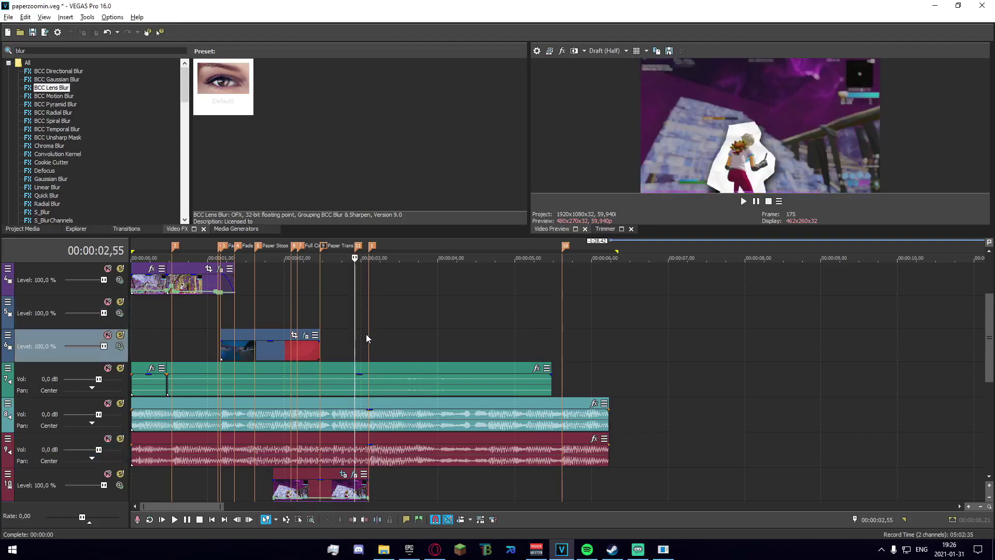
left_click(371, 339)
scroll(376, 342, "up", 2)
scroll(381, 348, "down", 3)
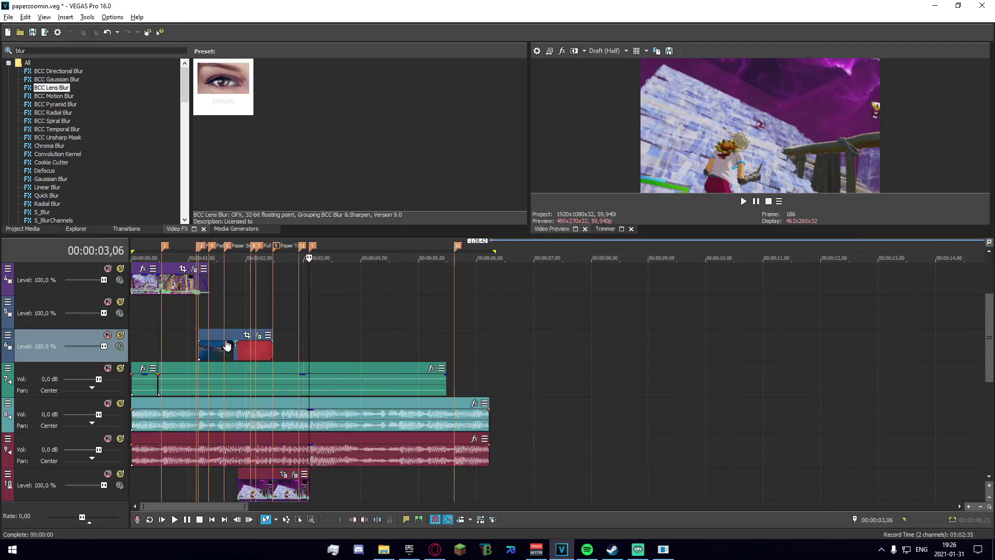
left_click(138, 326)
scroll(269, 346, "up", 3)
key("Right")
key("Right")
key("Right")
key("Right")
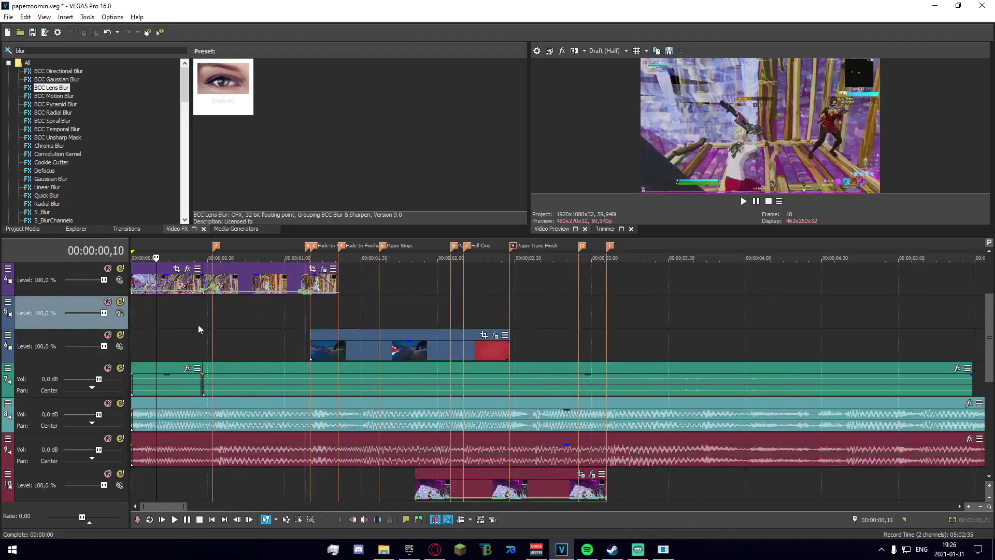
left_click(140, 314)
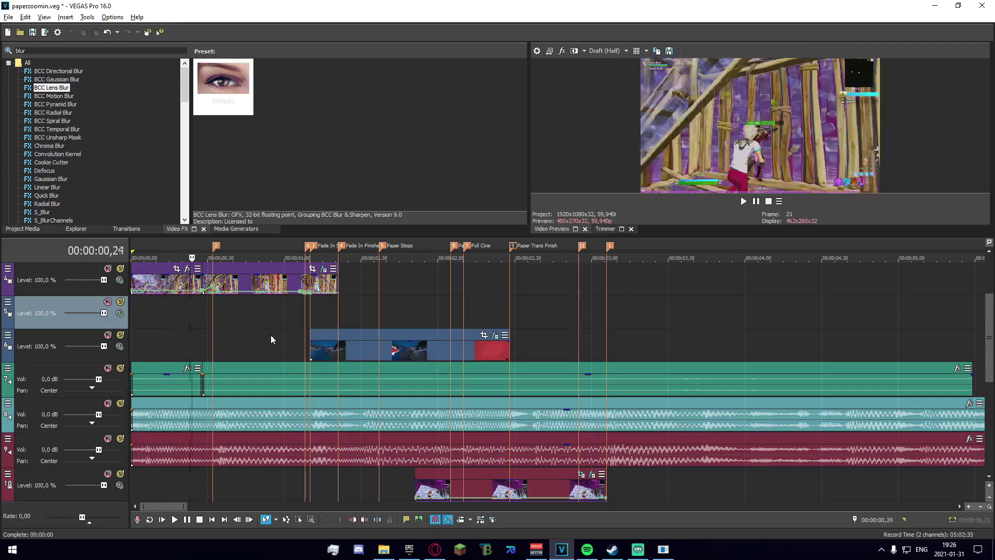
scroll(397, 326, "up", 2)
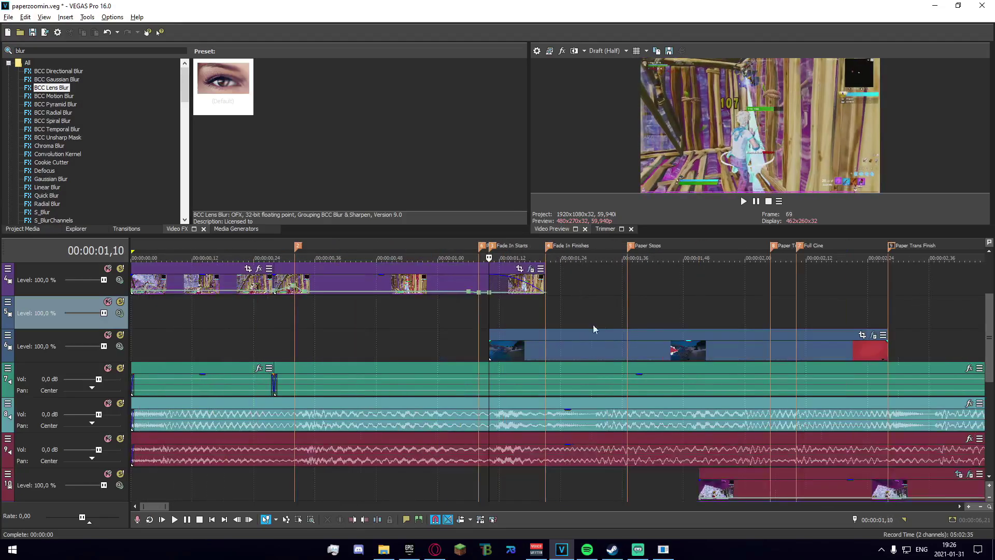
Step: Examine the cutout fade-in on tracks 1 to 3 frame by frame, around the "Fade In Starts" and "Fade In Finishes" markers
left_click_drag(988, 374, 984, 327)
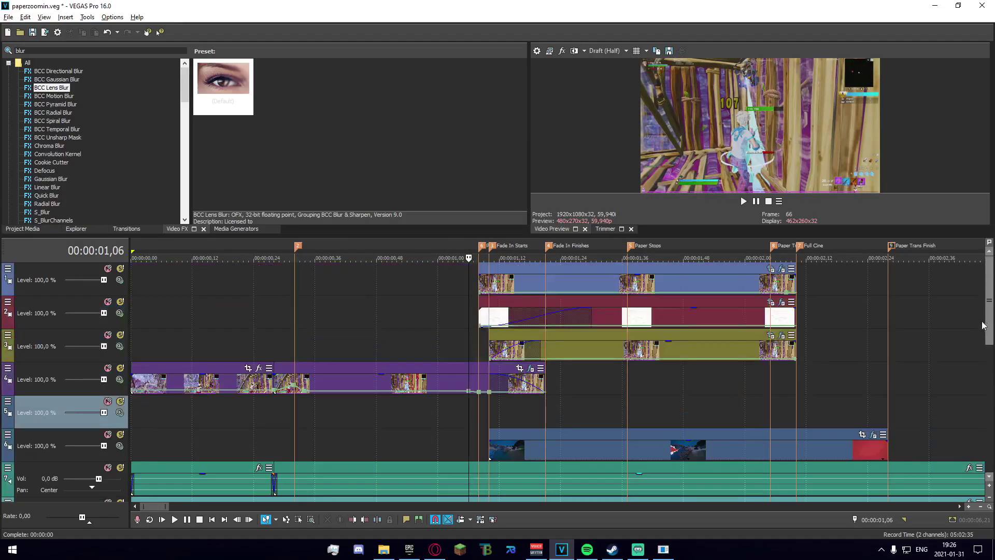
scroll(589, 396, "up", 1)
scroll(593, 389, "down", 1)
key("Right")
key("Right")
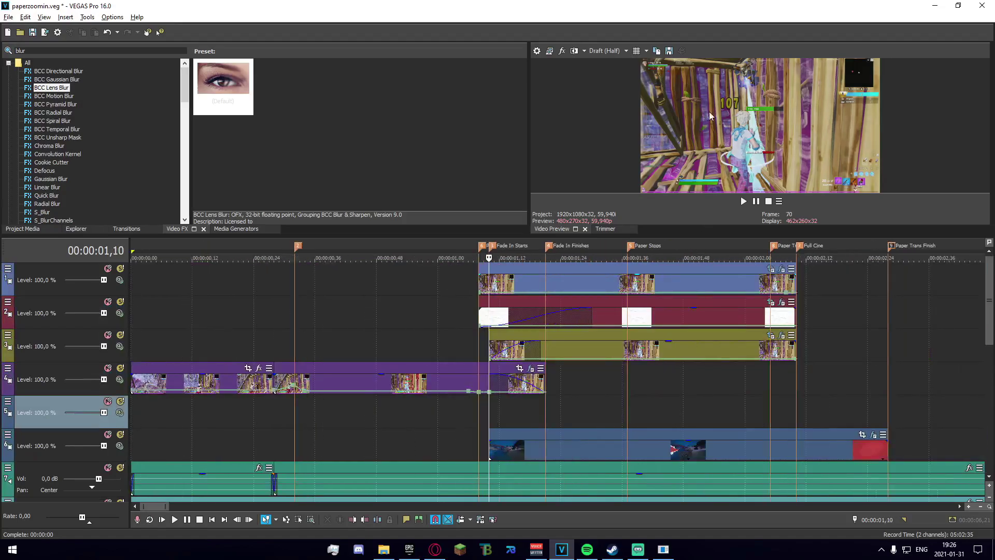
key("Left")
key("Left")
key("Left")
key("Left")
key("Left")
key("Left")
key("Left")
key("Left")
key("Left")
key("Left")
key("Right")
key("Right")
key("Right")
key("Right")
key("Right")
key("Right")
key("Right")
key("Right")
key("Right")
key("Right")
key("Right")
key("Right")
key("Right")
key("Right")
key("Right")
key("Right")
key("Right")
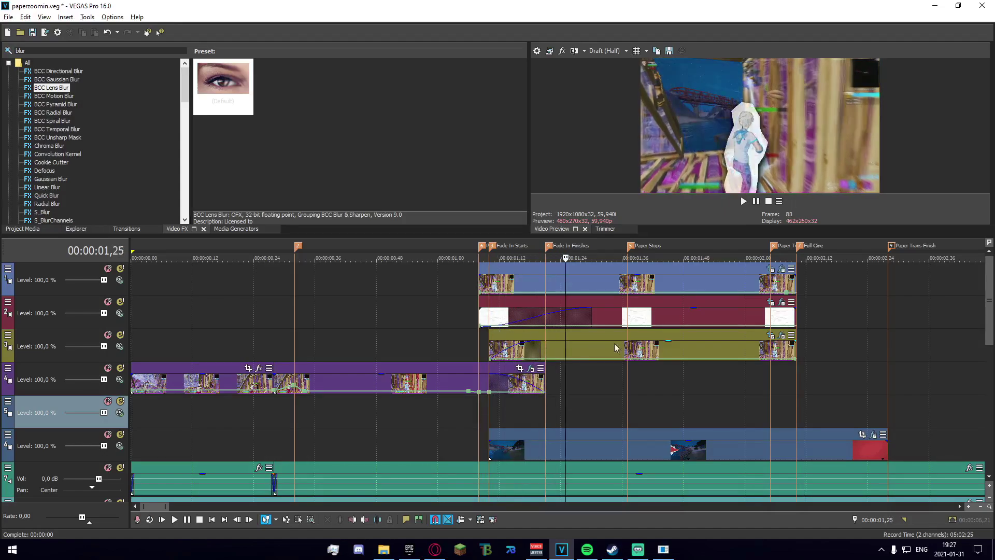
Step: Inspect the Pan/Crop mask of the track 3 gameplay event at its first keyframe, and close the effects window
left_click(580, 347)
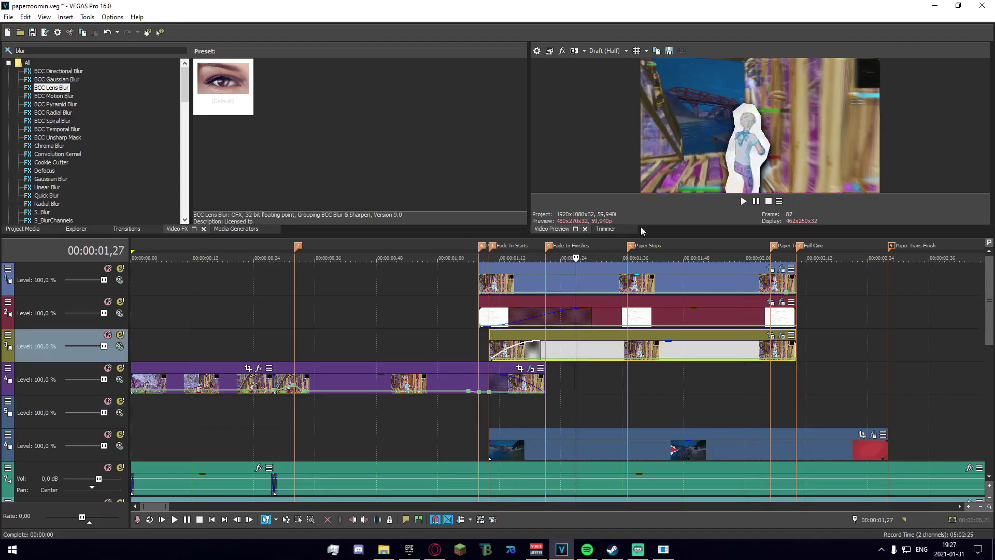
left_click(771, 335)
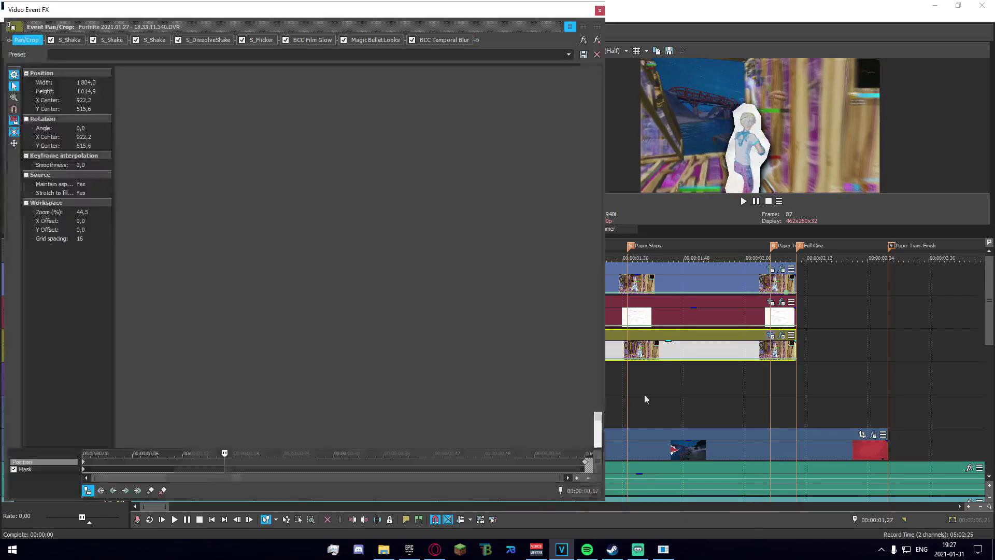
left_click(83, 471)
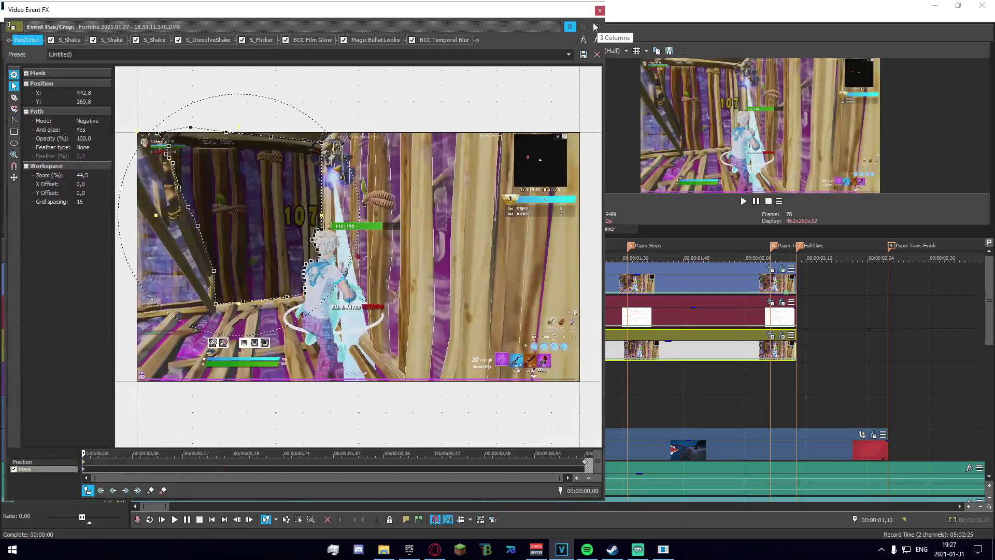
left_click(599, 10)
Step: Examine how the background clip on track 6 shows through the cutout in the frames around the "Paper Stops" marker
left_click(539, 457)
key("Right")
key("Right")
key("Right")
key("Right")
key("Right")
key("Right")
key("Right")
key("Right")
key("Right")
key("Right")
key("Right")
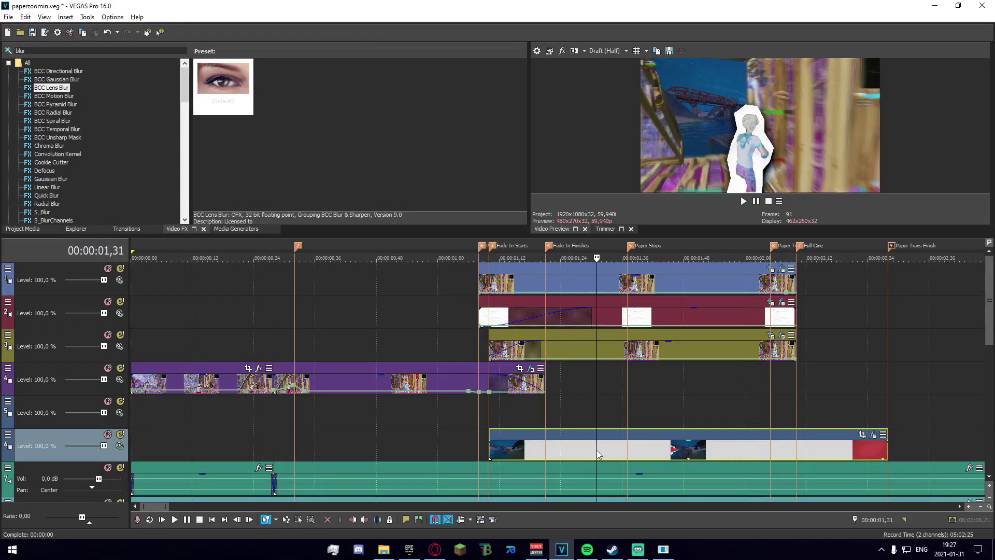
key("Right")
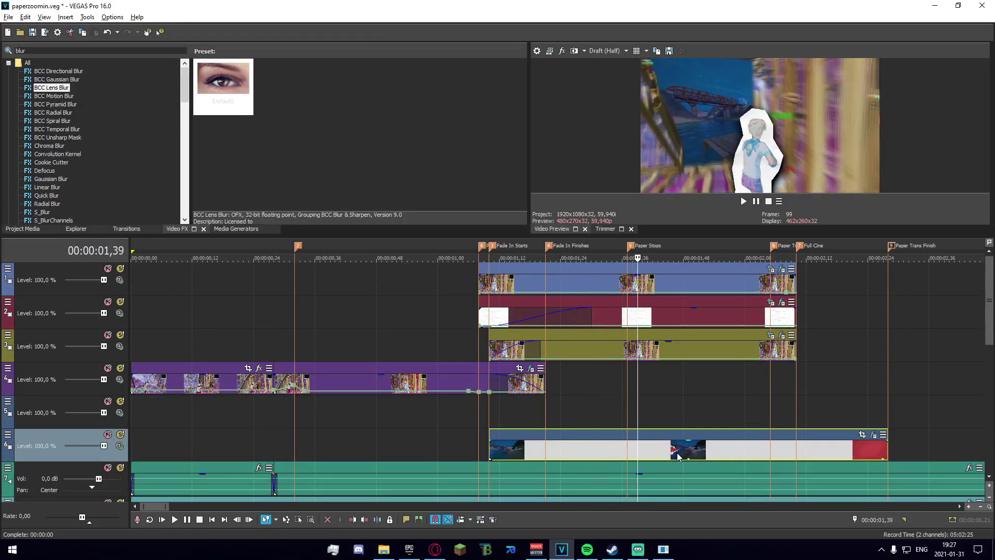
left_click(605, 453)
left_click_drag(606, 453, 617, 451)
key("Left")
key("Left")
key("Left")
key("Left")
key("Left")
key("Left")
key("Left")
key("Left")
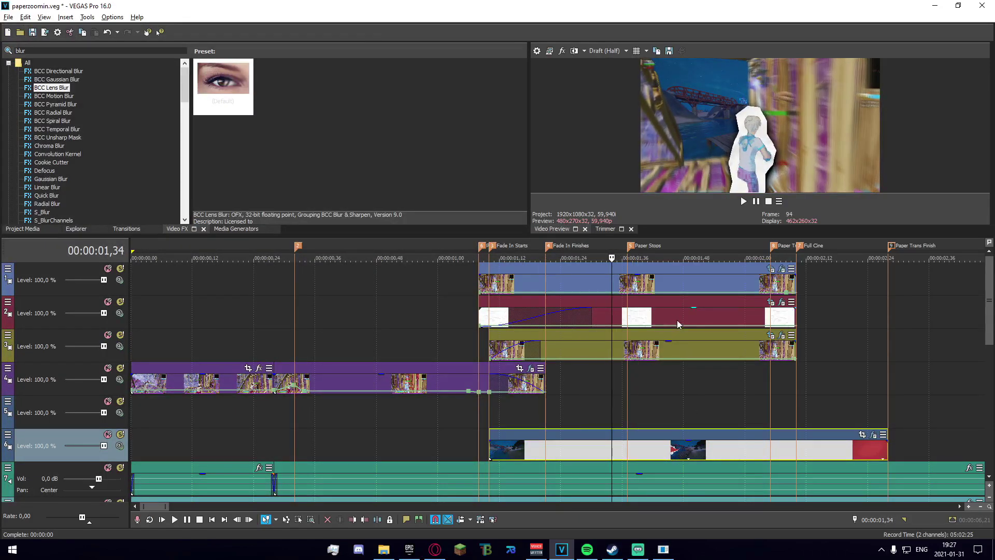
Step: Inspect the effects chain of the wrinkled paper texture event on track 2, including BCC Temporal Blur
left_click(613, 288)
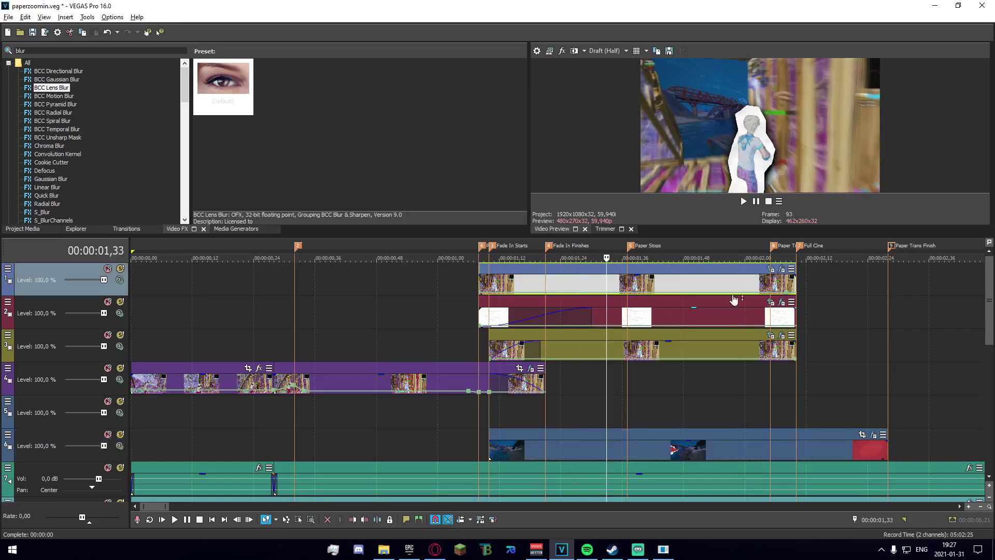
left_click(628, 321)
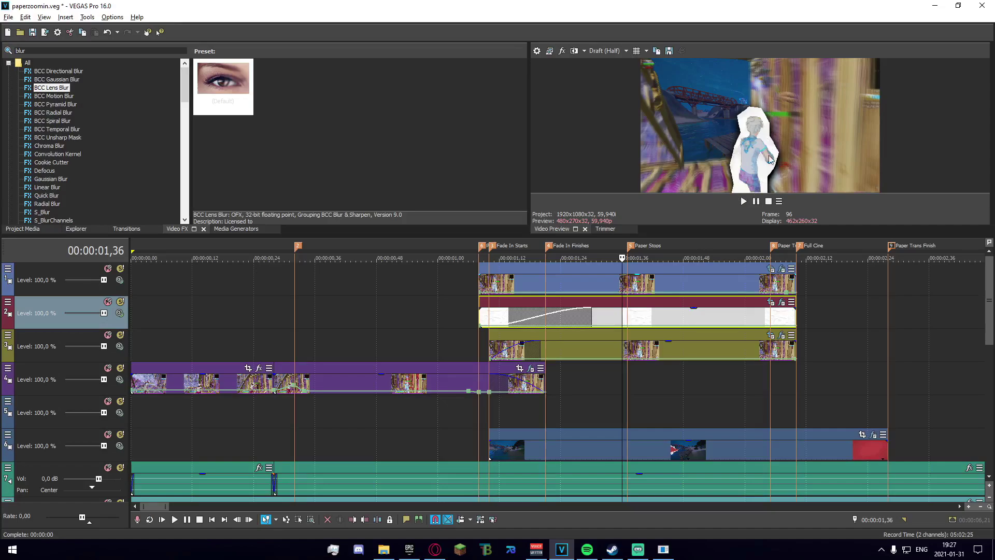
left_click(783, 302)
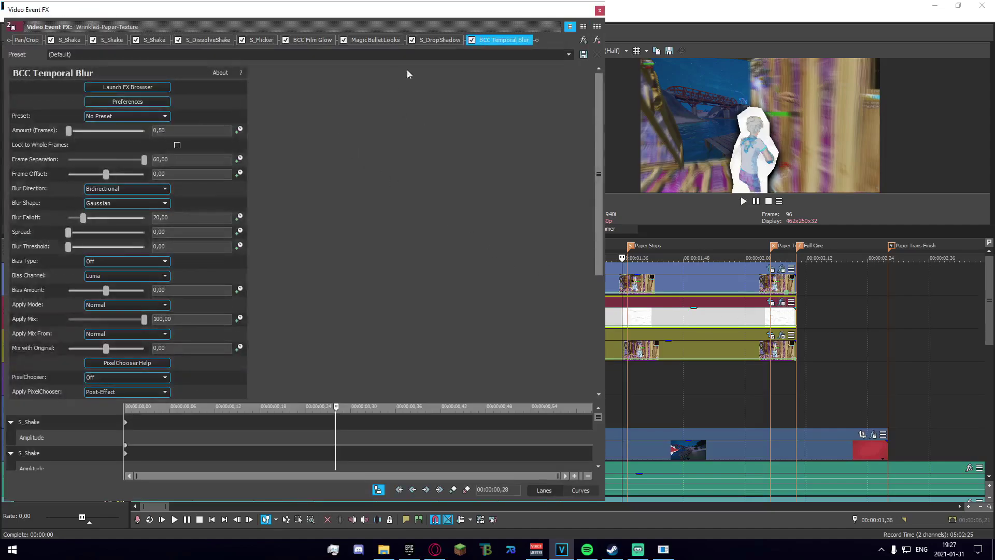
left_click(600, 11)
Step: Play the section after "Paper Stops" and return the playhead to that marker
left_click(613, 398)
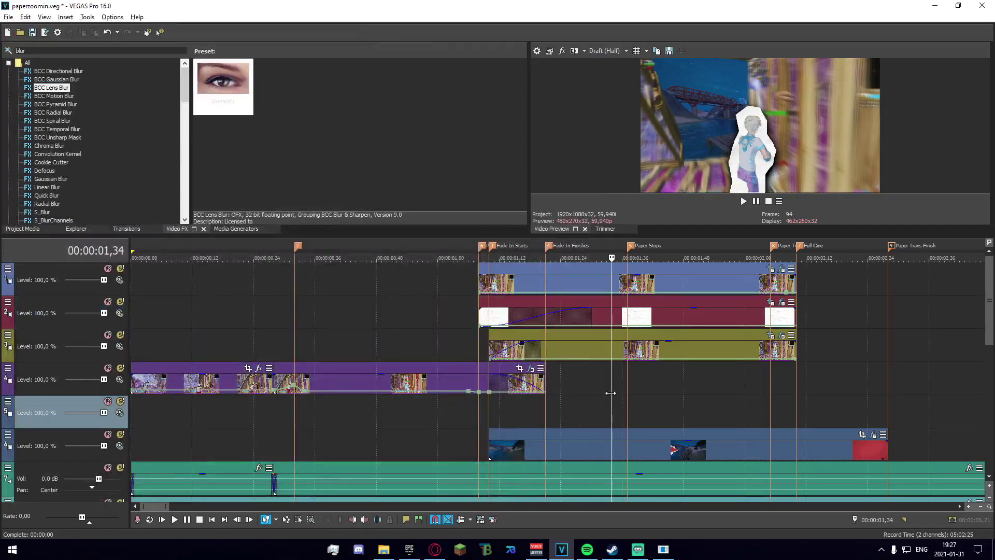
key("space")
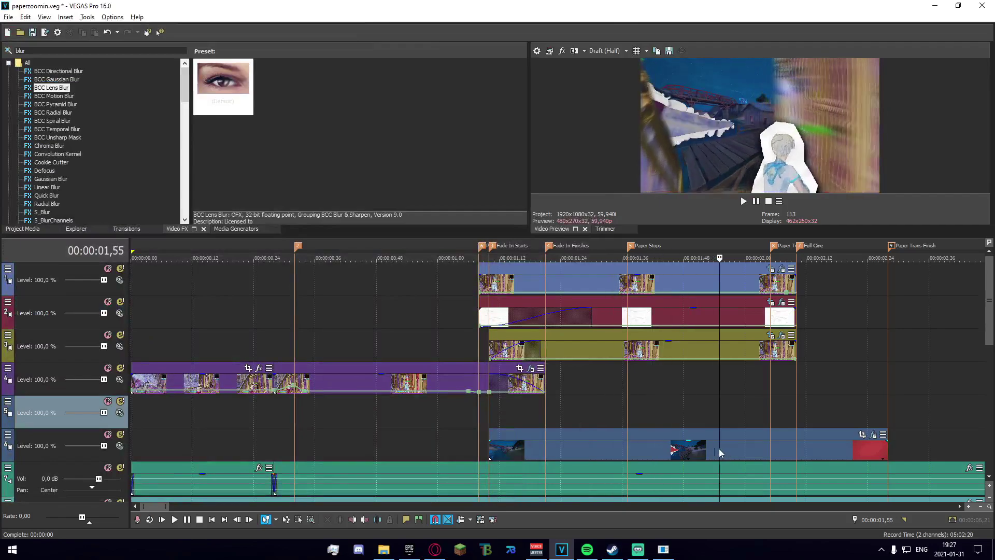
left_click_drag(719, 449, 693, 445)
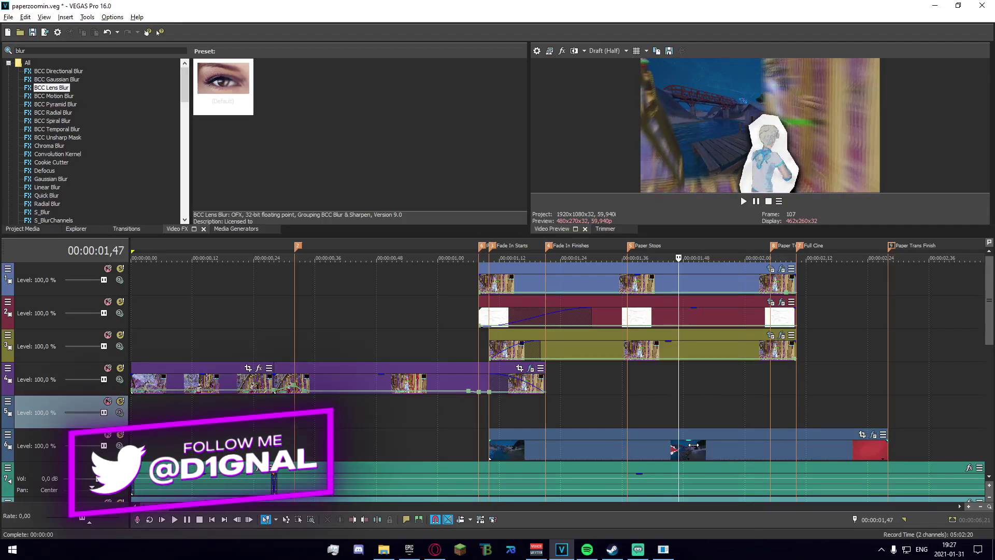
left_click(632, 411)
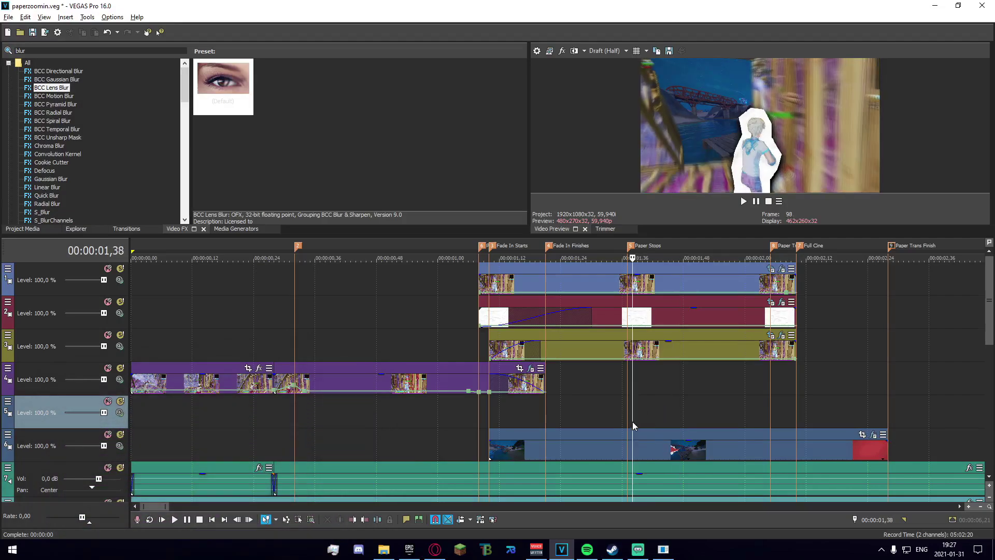
key("Left")
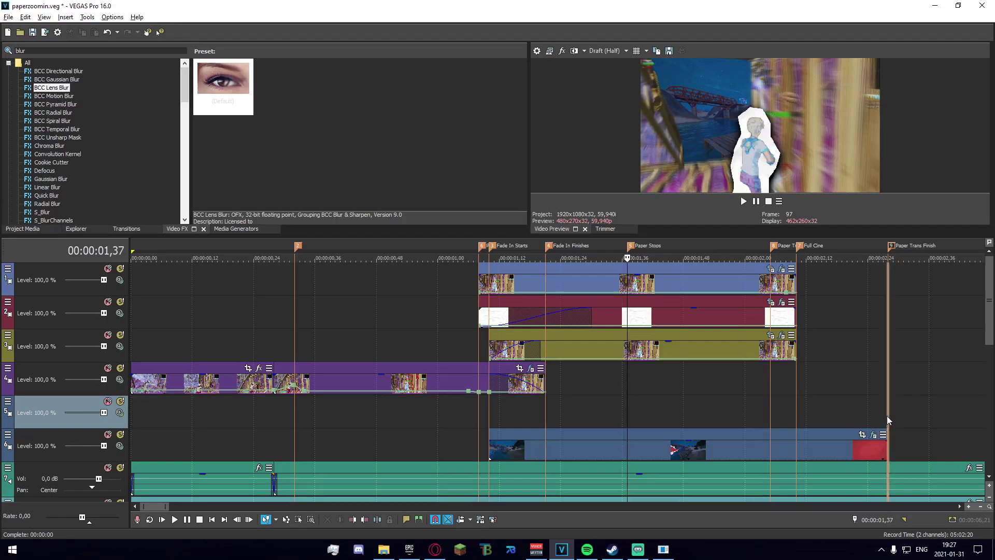
Step: Examine the torn-paper transition of the track 6 clip frame by frame, from "Paper Stops" toward "Paper Trans Finish"
left_click(889, 434)
left_click(791, 433)
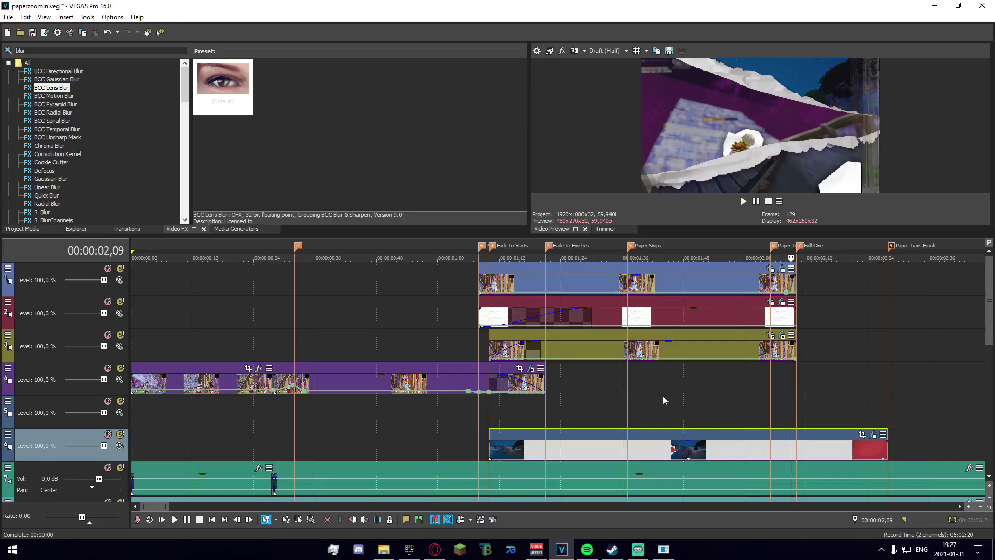
left_click(618, 407)
key("Right")
key("Right")
key("Right")
key("Right")
key("Right")
key("Right")
key("Right")
key("Right")
key("Right")
key("Right")
key("Right")
key("Right")
key("Right")
key("Right")
key("Right")
key("Right")
key("Right")
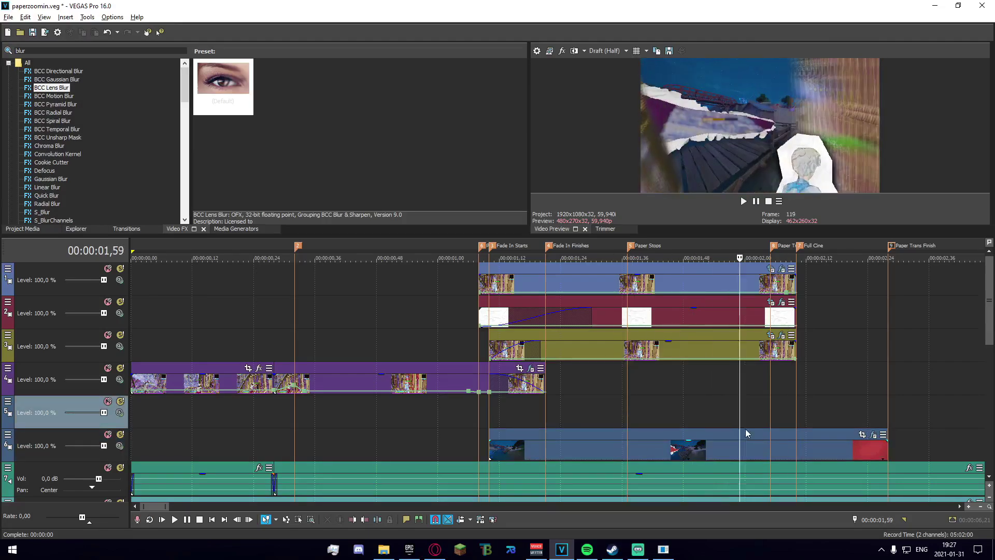
key("Return")
key("Right")
key("Right")
key("Right")
key("Right")
key("Right")
key("Right")
key("Right")
key("Right")
key("Right")
key("Right")
key("Right")
key("Right")
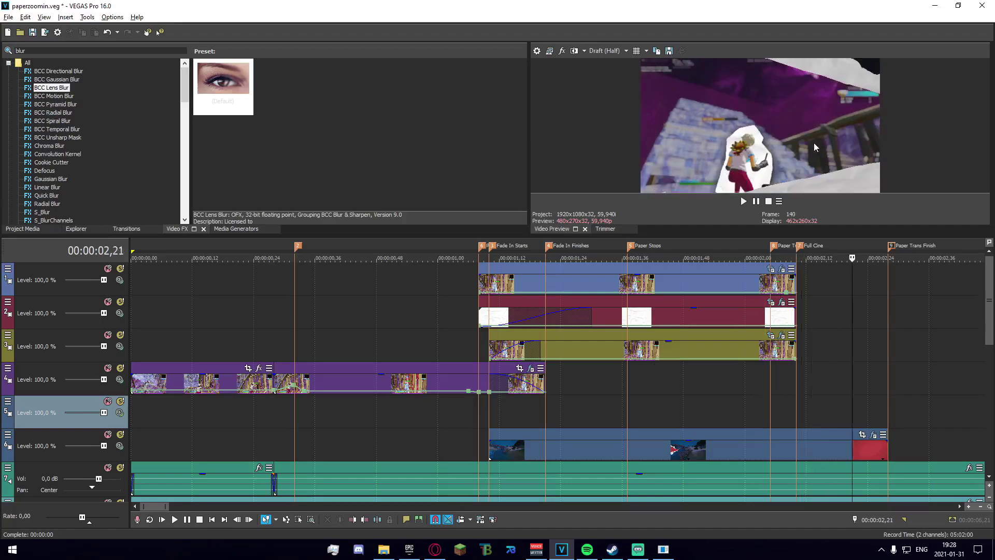
Step: Review the second cutout group on tracks 10 to 12 between the "Full Cine" and "Paper Trans Finish" markers
left_click_drag(991, 327, 989, 415)
scroll(777, 426, "down", 3)
scroll(621, 424, "up", 2)
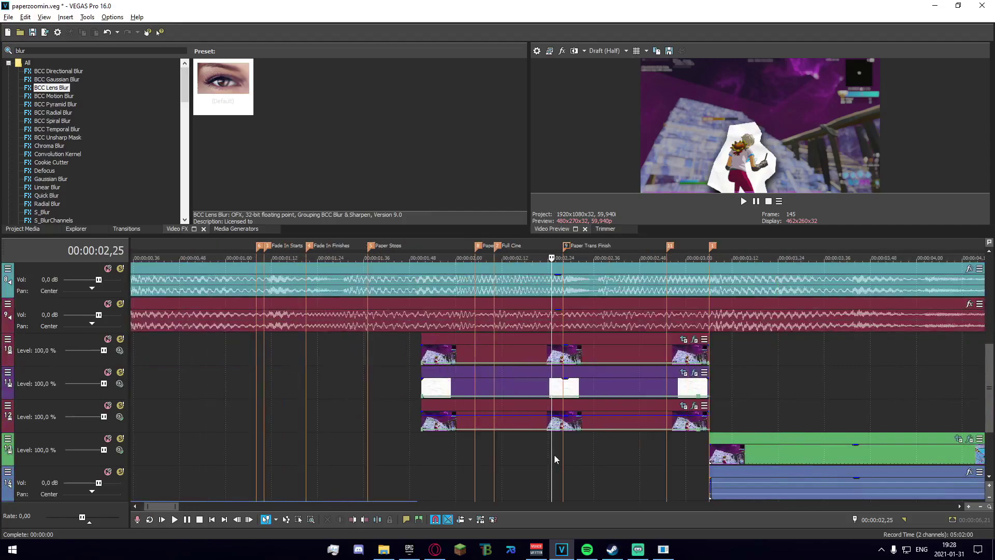
left_click(554, 455)
left_click(537, 459)
left_click(529, 458)
left_click(504, 461)
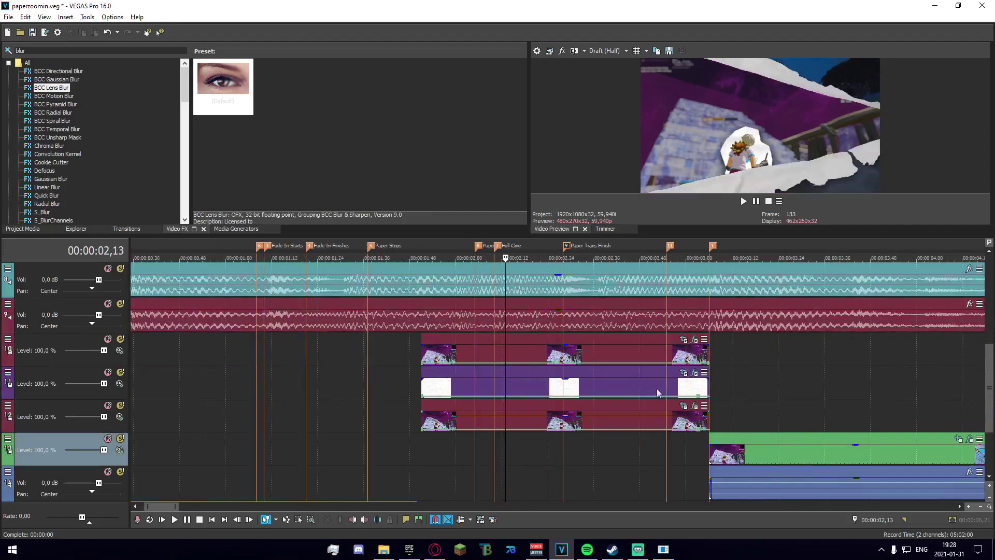
Step: Inspect the Pan/Crop character mask of the gameplay event on track 10, and close the effects window
left_click(521, 349)
left_click(683, 339)
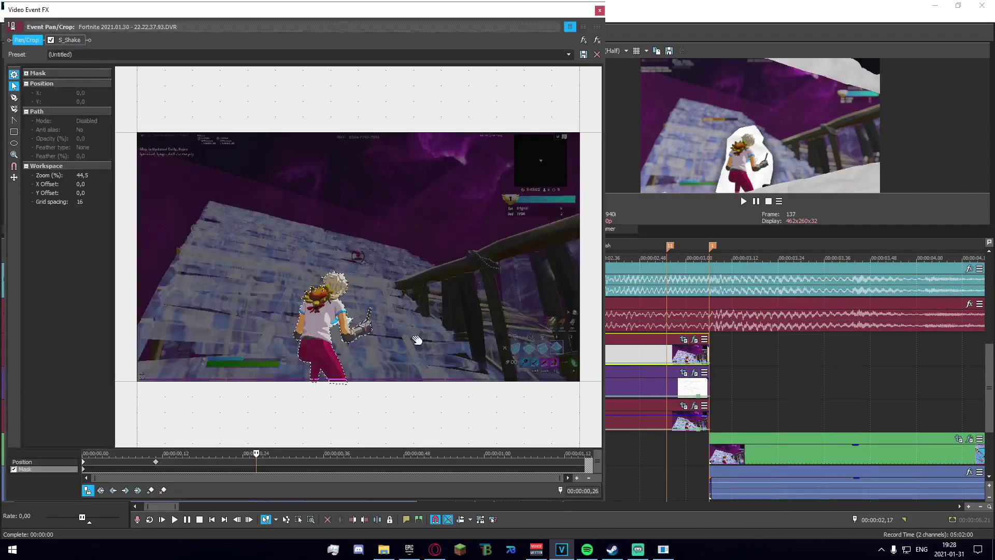
left_click(599, 11)
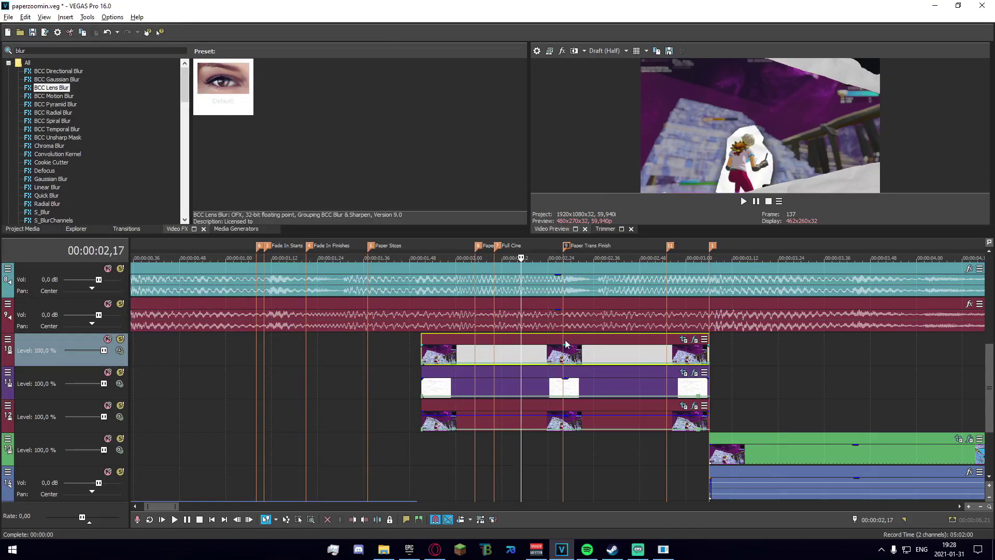
Step: Inspect the mask keyframes of the wrinkled paper texture event on track 11 through to the end of the event
left_click(552, 389)
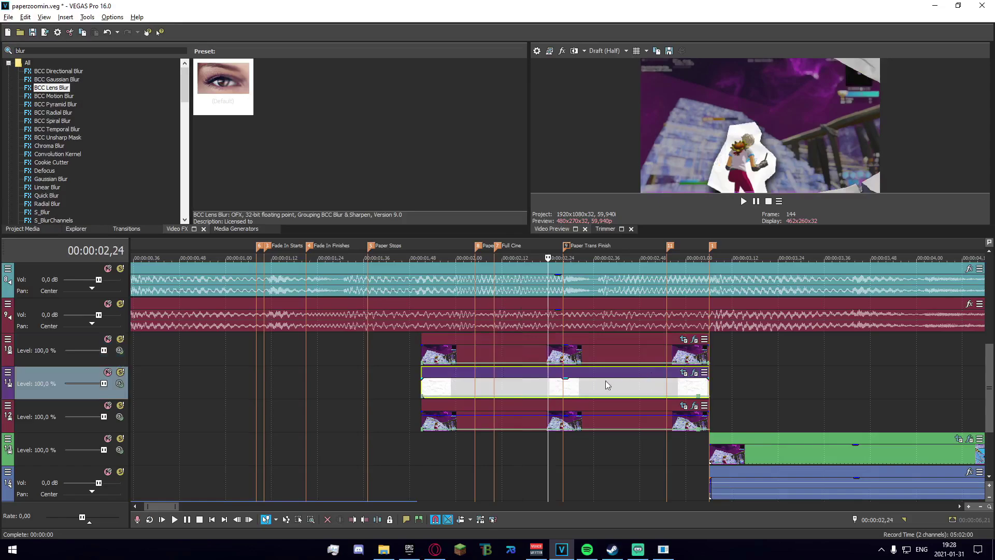
left_click(683, 372)
left_click_drag(297, 457, 607, 410)
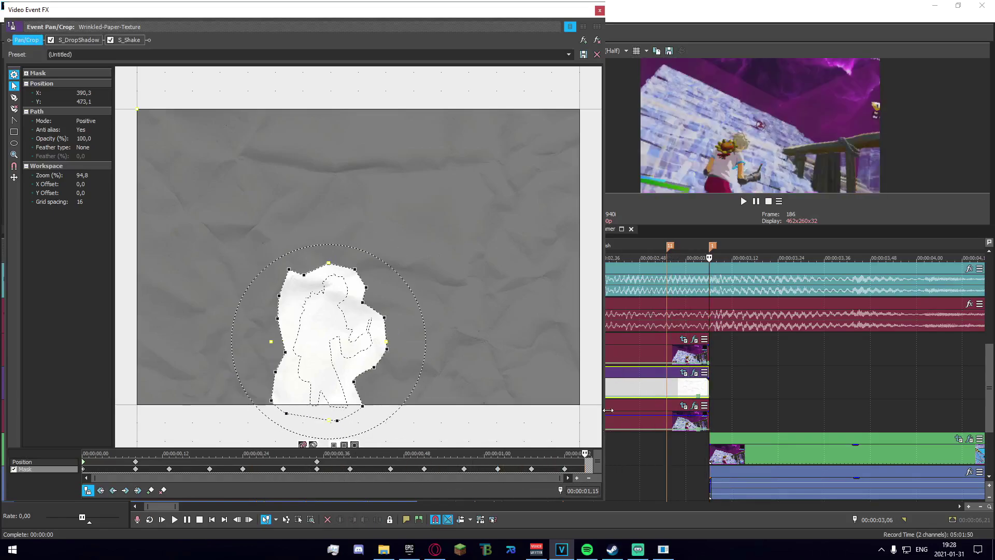
left_click(600, 10)
Step: Play the second cutout group from its start and stop shortly before its end
left_click(421, 433)
key("space")
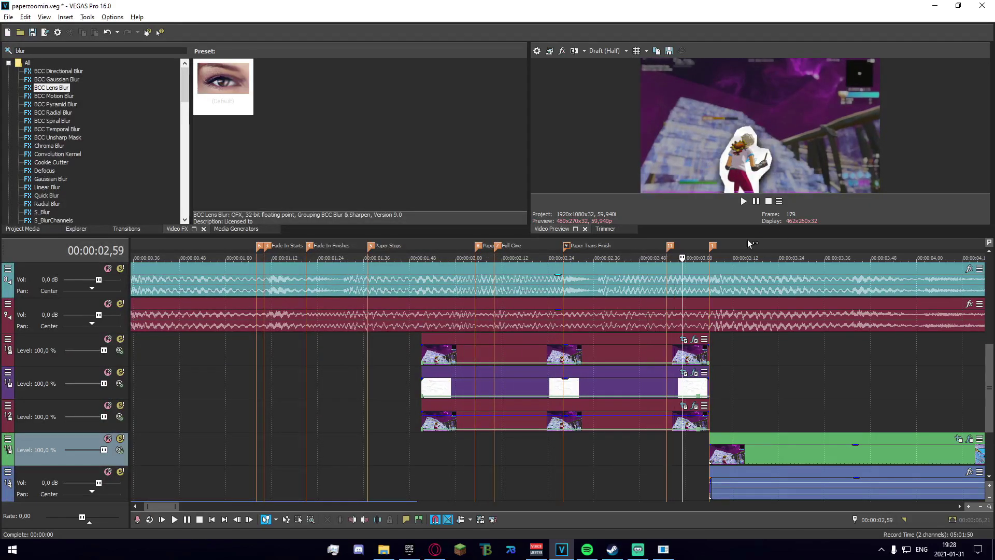
key("space")
mouse_move(988, 390)
left_mouse_down()
mouse_move(988, 406)
mouse_move(988, 364)
mouse_move(982, 395)
left_mouse_up()
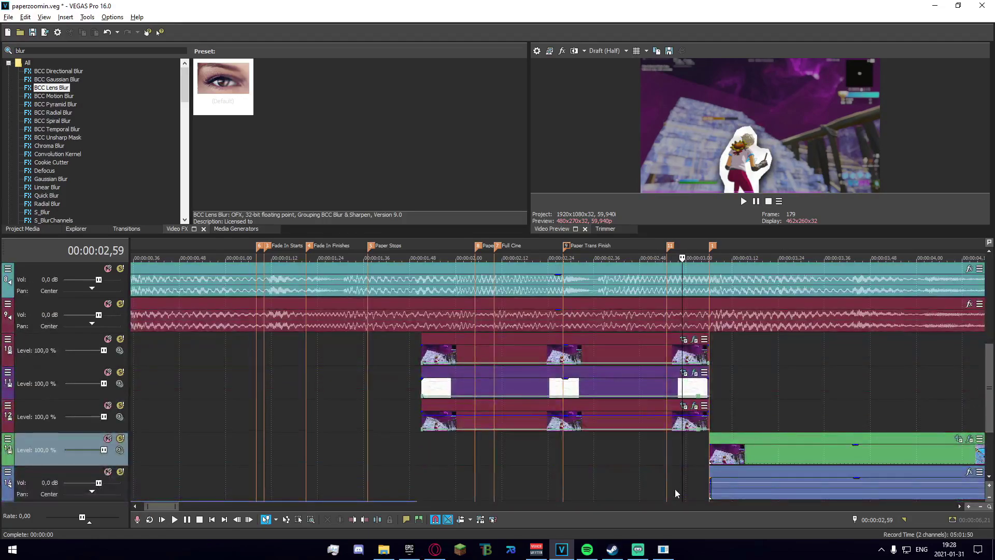
Step: Examine the last frames of the second cutout group, just before the full gameplay clip starts on track 13
left_click(655, 469)
key("Right")
key("Right")
key("Right")
key("Right")
key("Right")
key("Right")
key("Right")
key("Right")
key("Right")
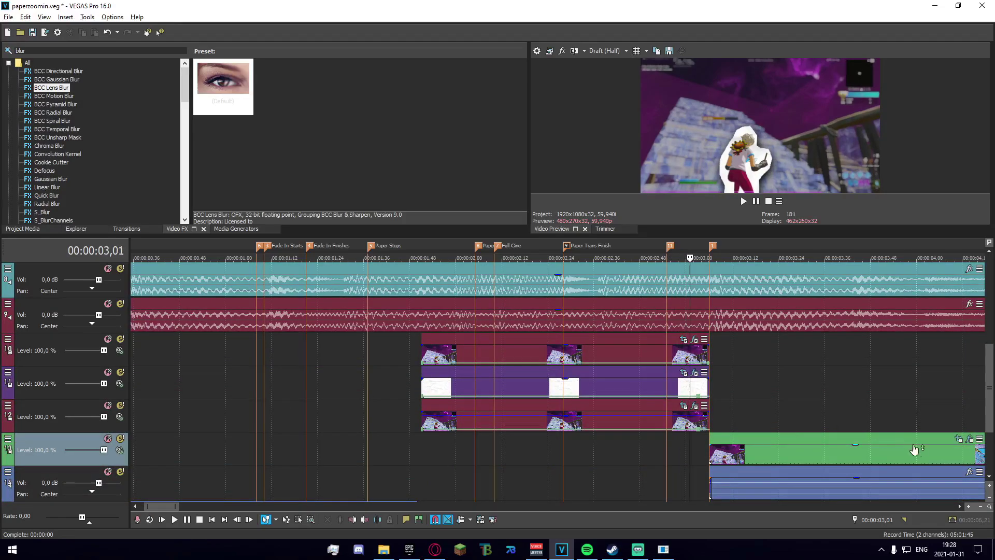
key("space")
left_click(677, 449)
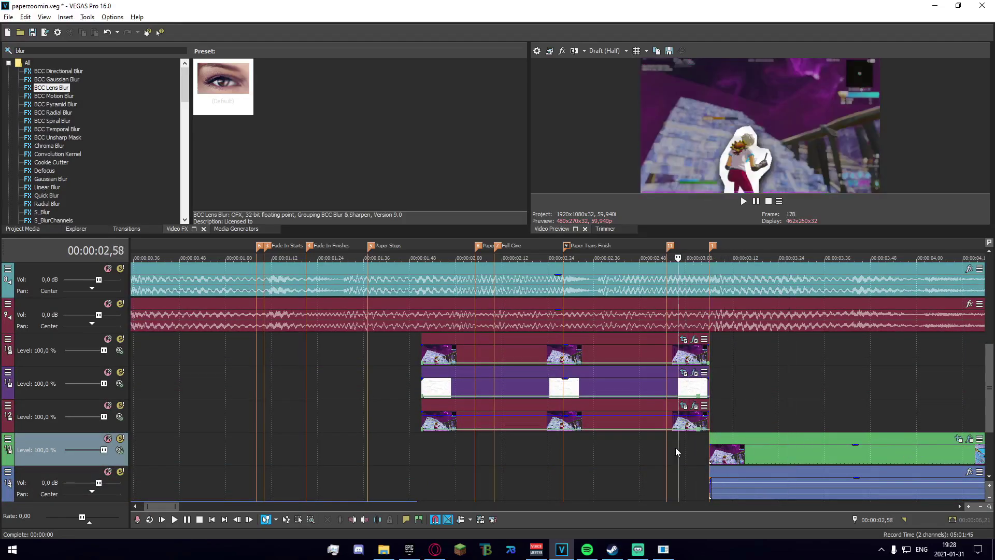
Step: Go frame by frame through the end of the second cutout group up to the full gameplay clip
left_click_drag(986, 387, 987, 401)
key("Right")
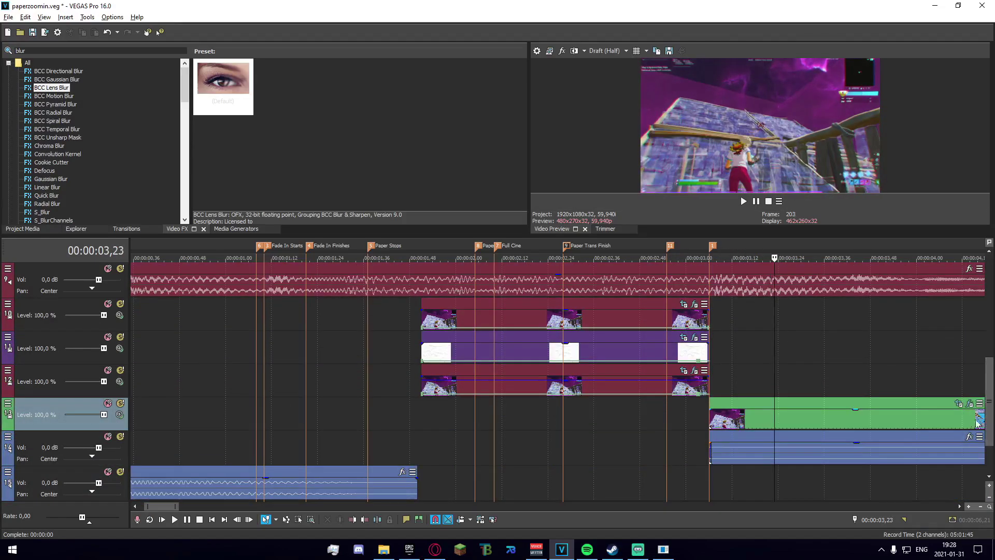
left_click(657, 459)
key("Right")
key("Right")
key("Right")
key("Right")
key("Right")
key("Right")
key("Right")
key("Right")
key("Right")
key("Right")
key("Right")
key("Right")
key("Right")
Step: Select the full gameplay clip on track 13 and compare the frames on either side of its start
left_click(710, 424)
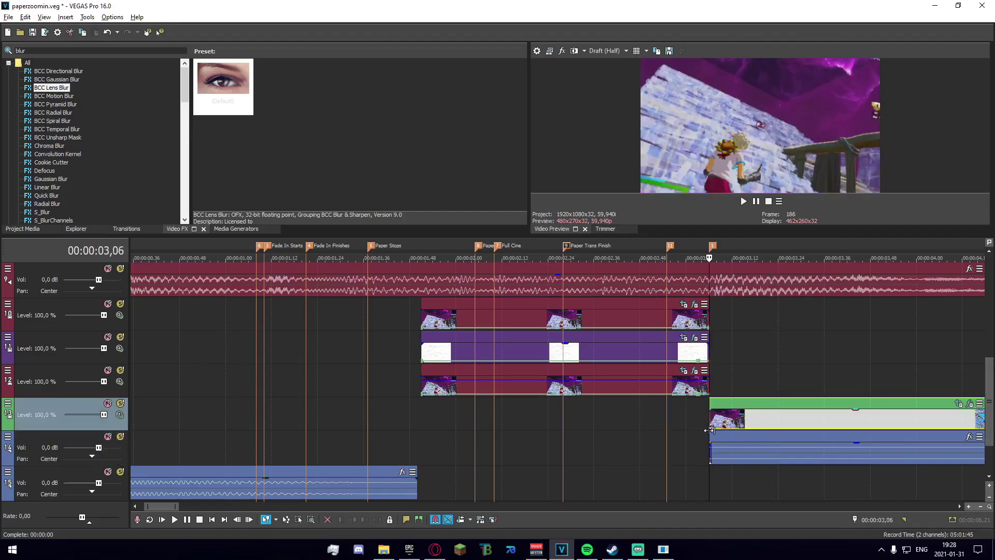
key("Left")
key("Right")
key("Left")
scroll(704, 421, "up", 1)
scroll(704, 421, "up", 1)
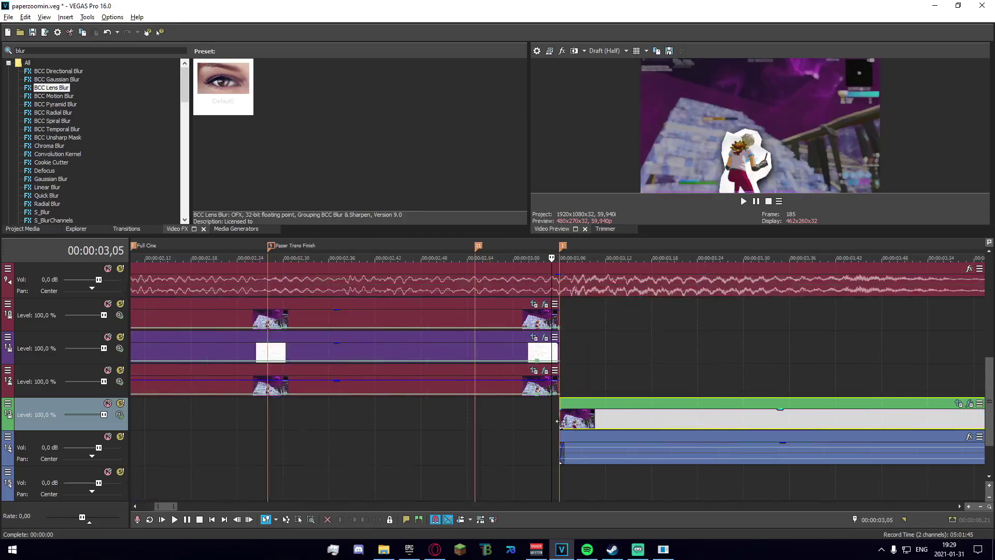
right_click(550, 418)
left_click(727, 426)
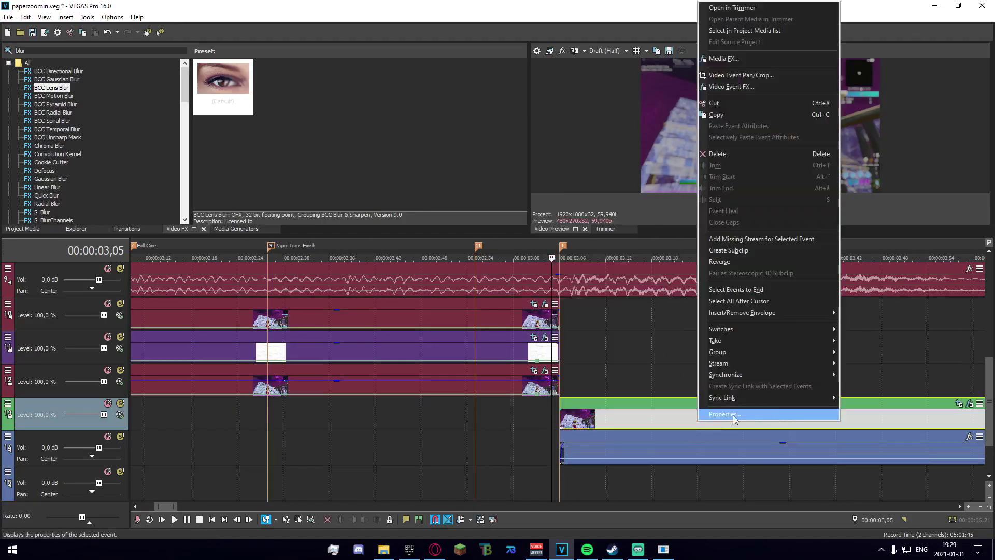
left_click(550, 414)
scroll(551, 420, "down", 2)
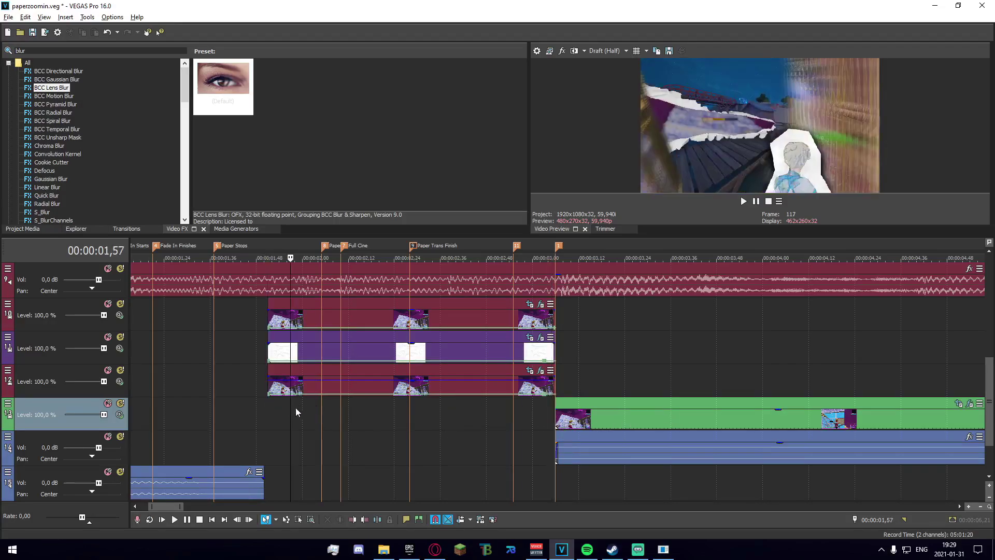
left_click_drag(303, 409, 391, 451)
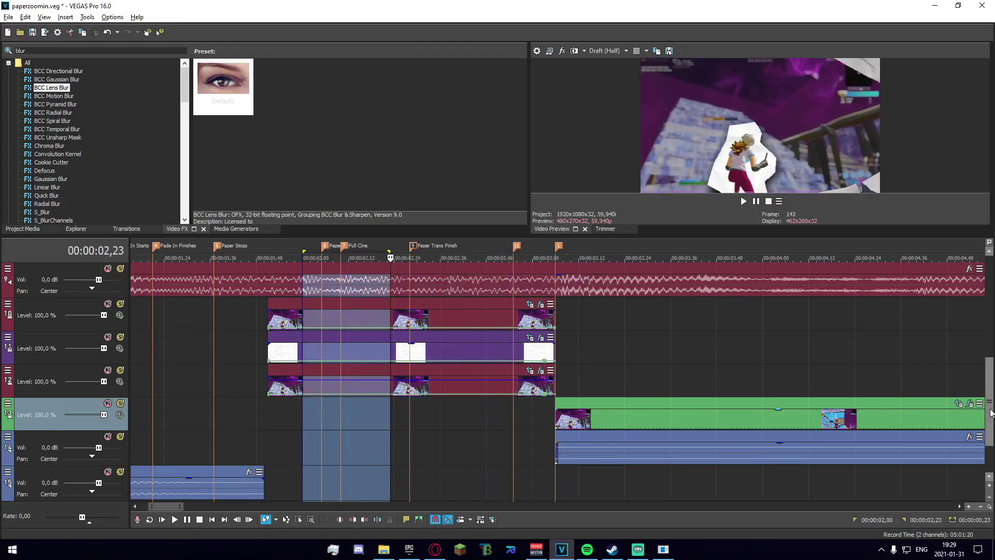
Step: Play the timeline from the last frames of the cutout group into the full gameplay clip on track 13
left_click(547, 426)
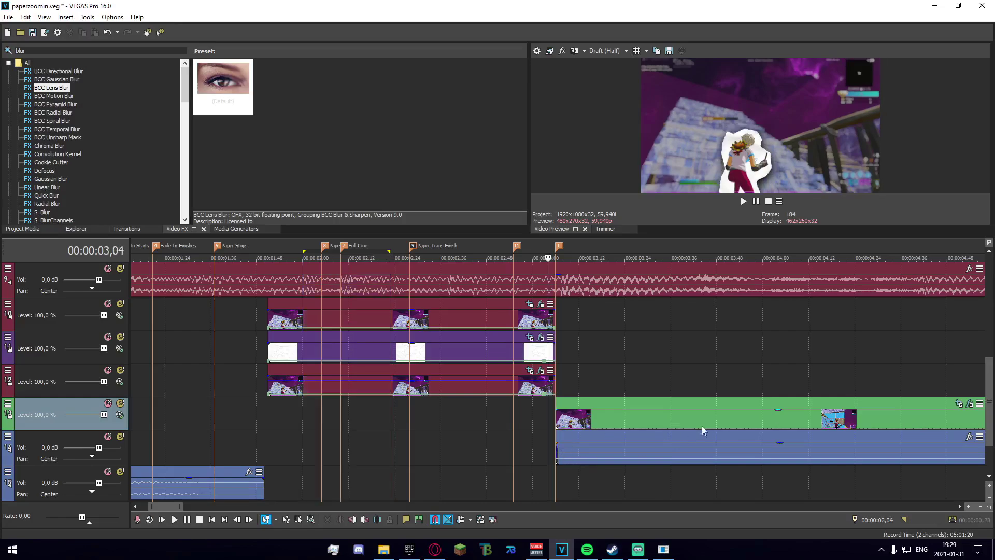
left_click_drag(986, 397, 987, 411)
scroll(577, 461, "down", 3)
left_click(355, 461)
key("space")
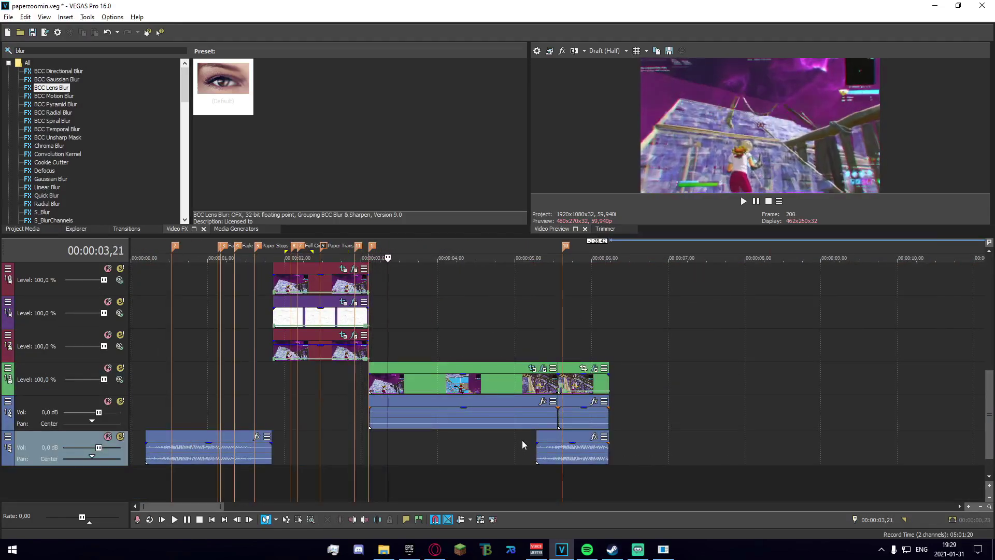
left_click(485, 355)
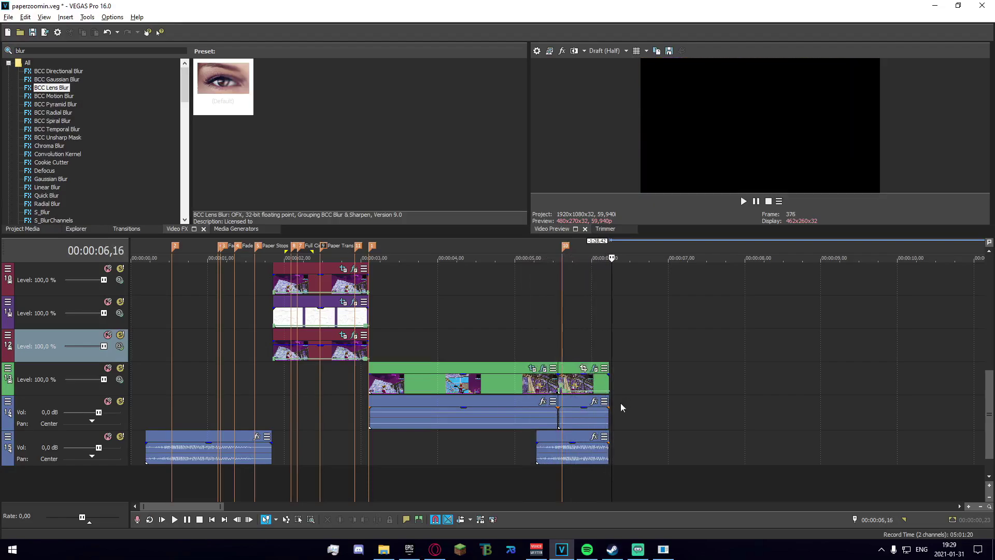
Step: Return the playback cursor to 00:00:00,32 near the project's start and survey the whole track layout
left_click(541, 448)
scroll(306, 473, "down", 1)
left_click(154, 420)
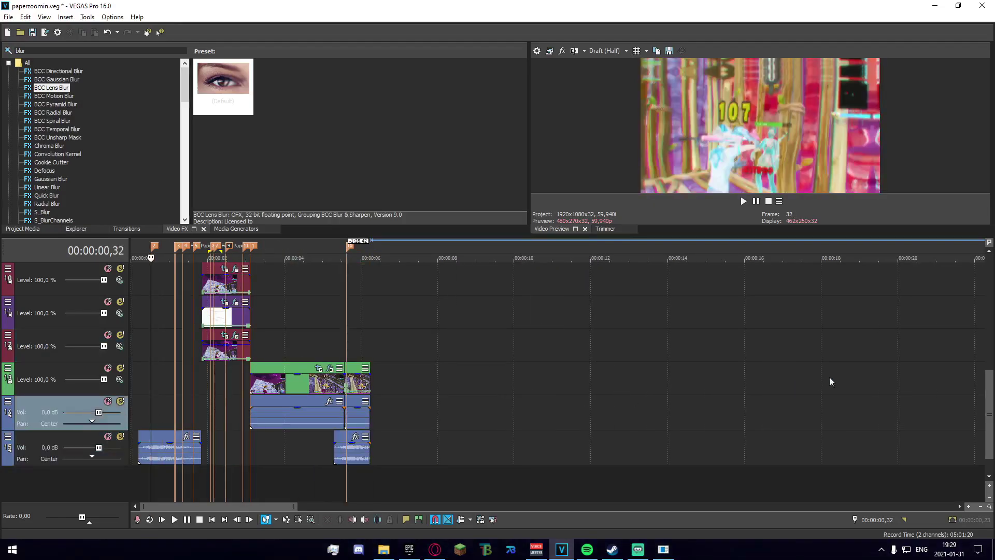
mouse_move(988, 403)
left_mouse_down()
mouse_move(983, 301)
mouse_move(983, 389)
left_mouse_up()
scroll(635, 387, "down", 4)
scroll(609, 384, "up", 2)
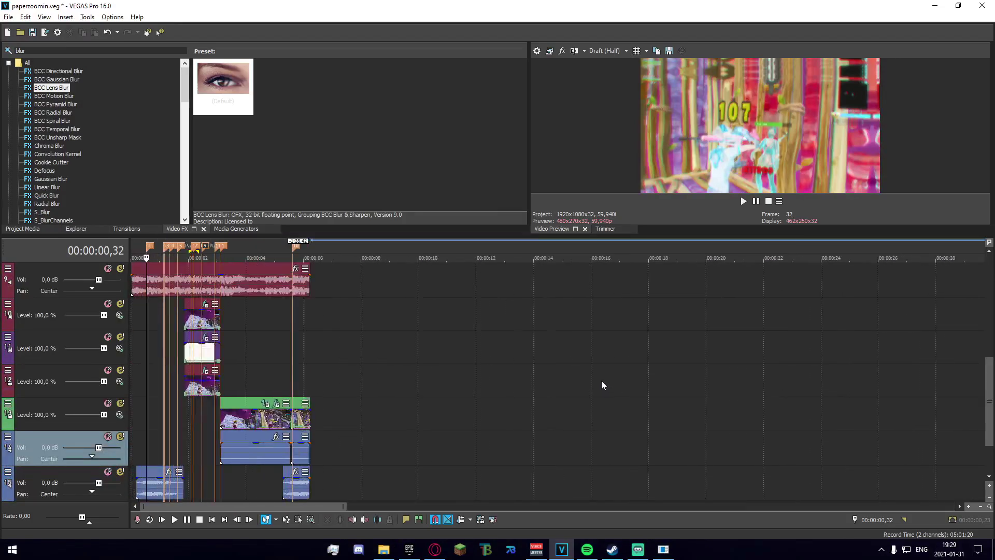